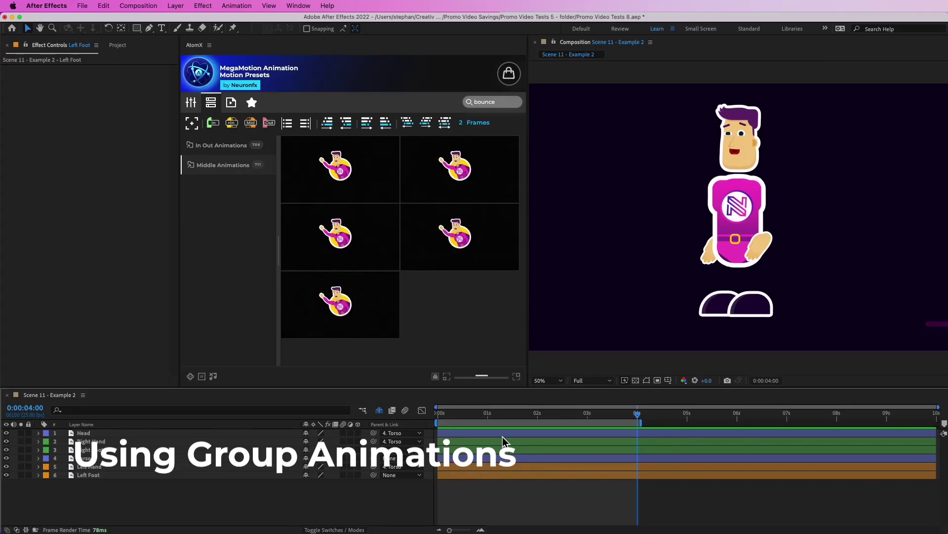
Expand Middle Animations and open Group Animations to list the Walk, Run and Jumpy Walk presets
left_click(214, 167)
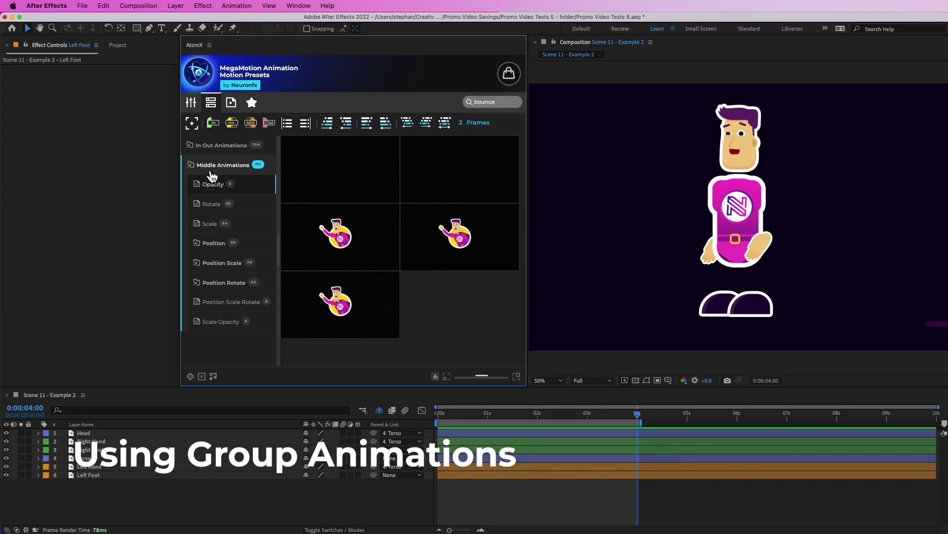
scroll(233, 281, "down", 3)
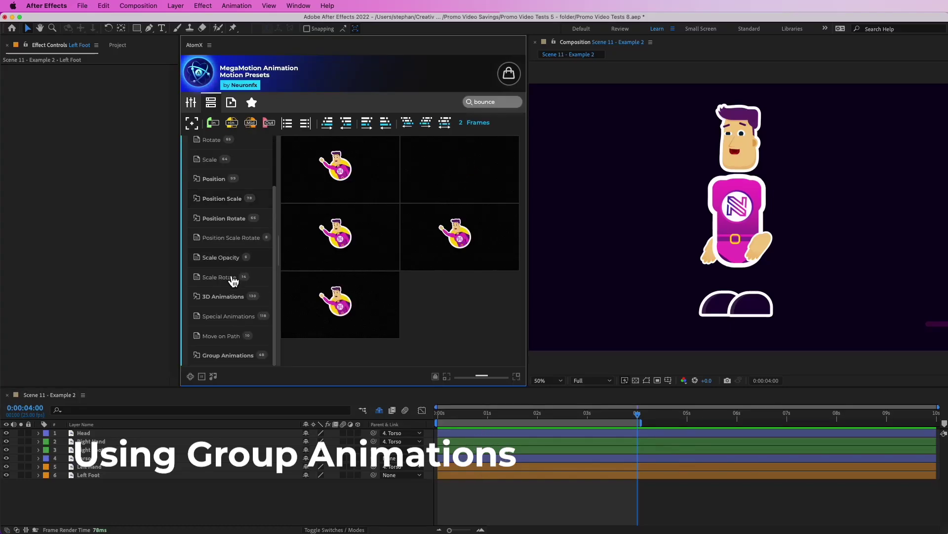
left_click(234, 357)
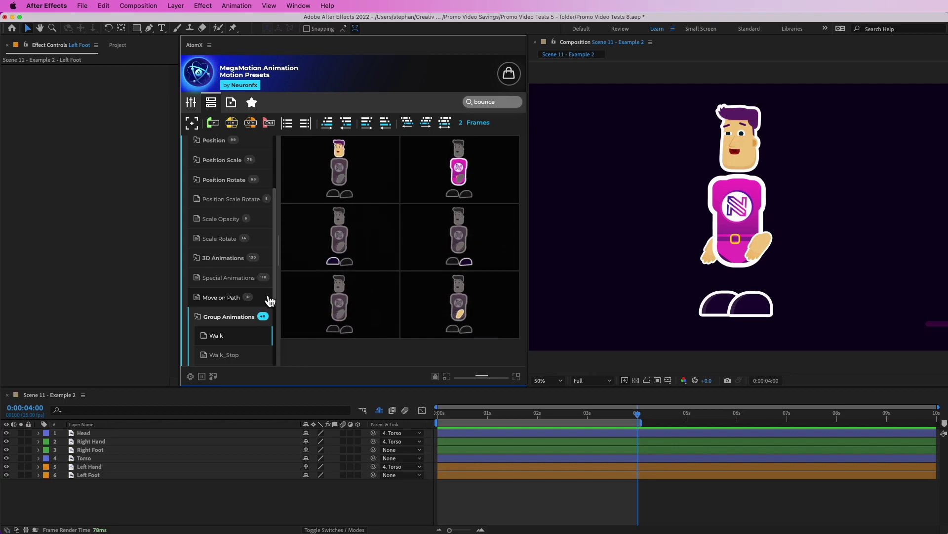
scroll(233, 275, "down", 4)
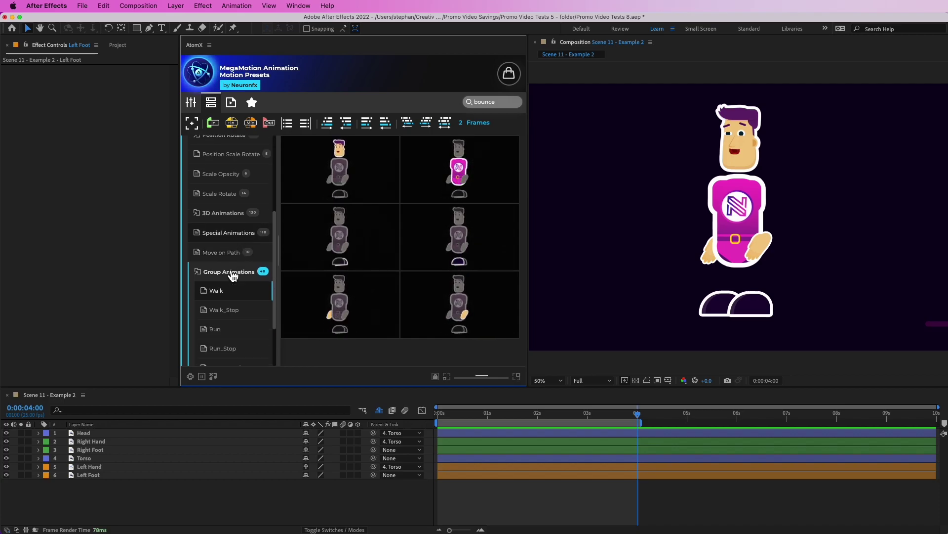
scroll(233, 275, "down", 1)
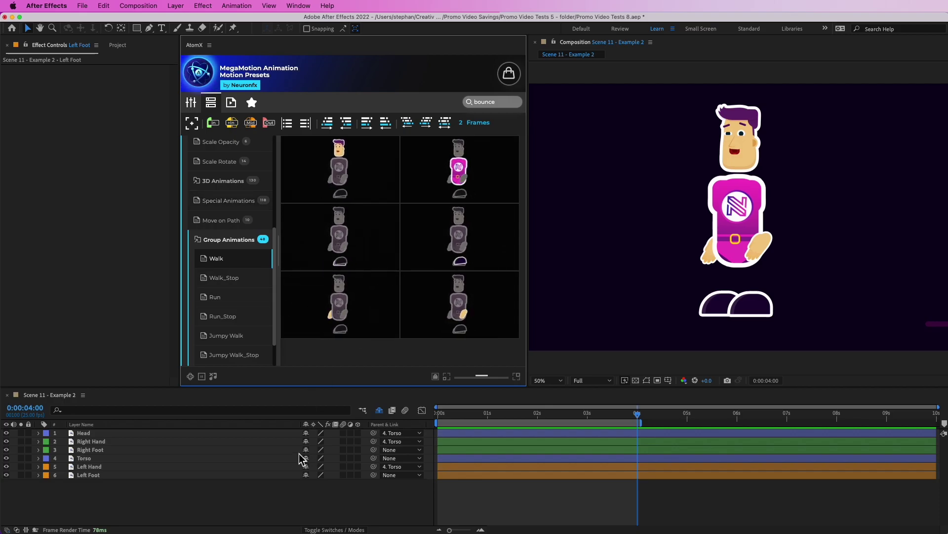
left_click(105, 433)
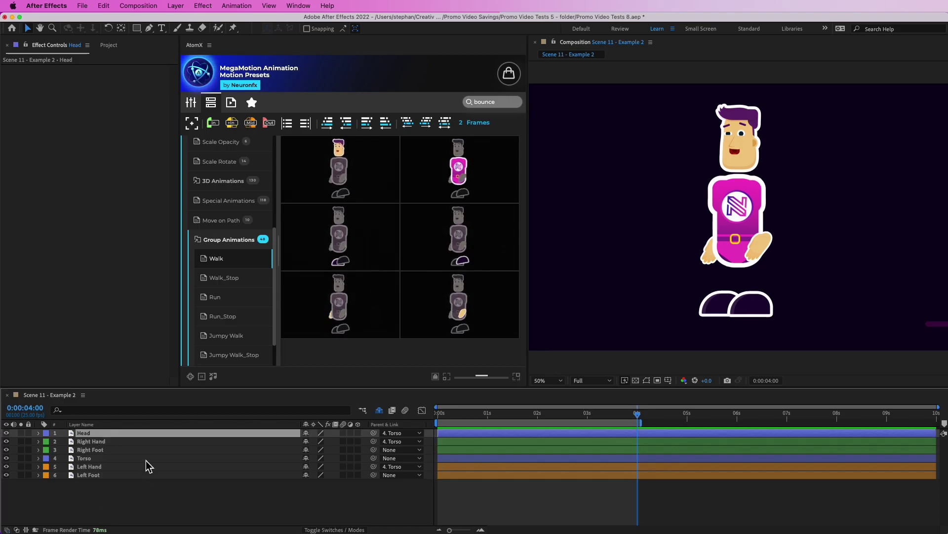
left_click(651, 388)
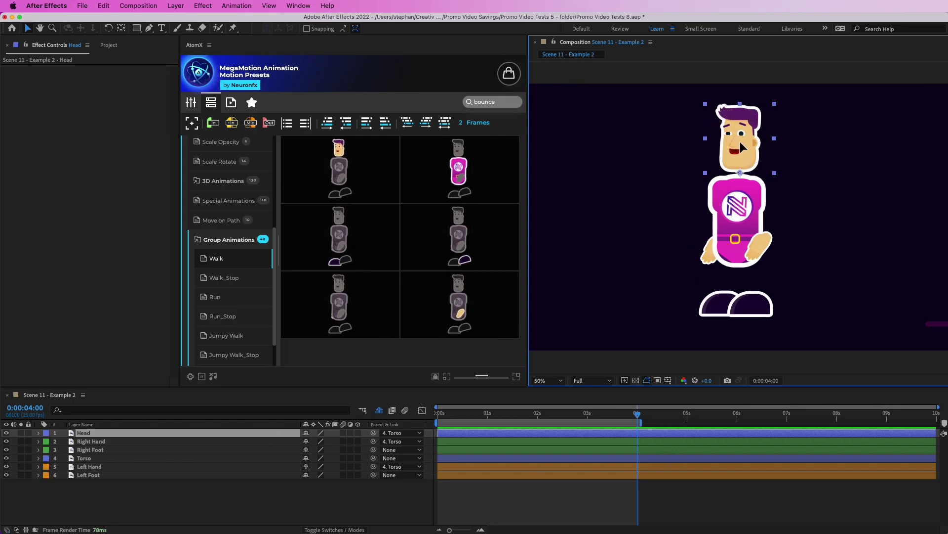
left_click_drag(747, 149, 859, 199)
left_click_drag(760, 210, 654, 177)
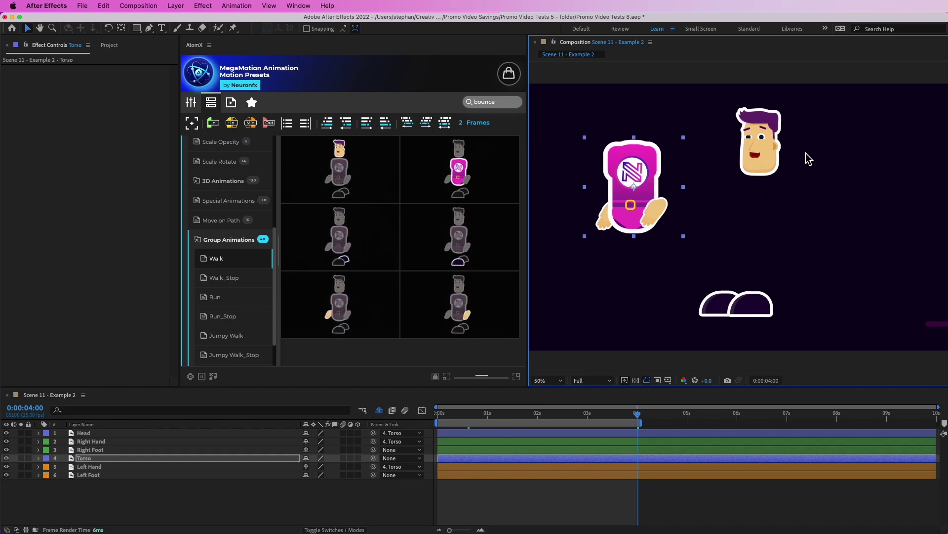
key("super+z")
key("super+z")
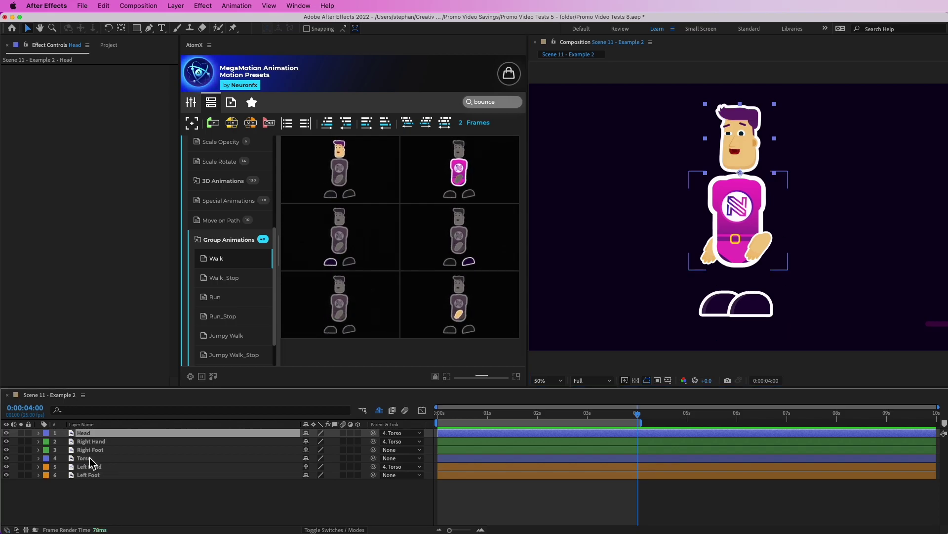
left_click_drag(374, 433, 173, 462)
left_click(158, 465)
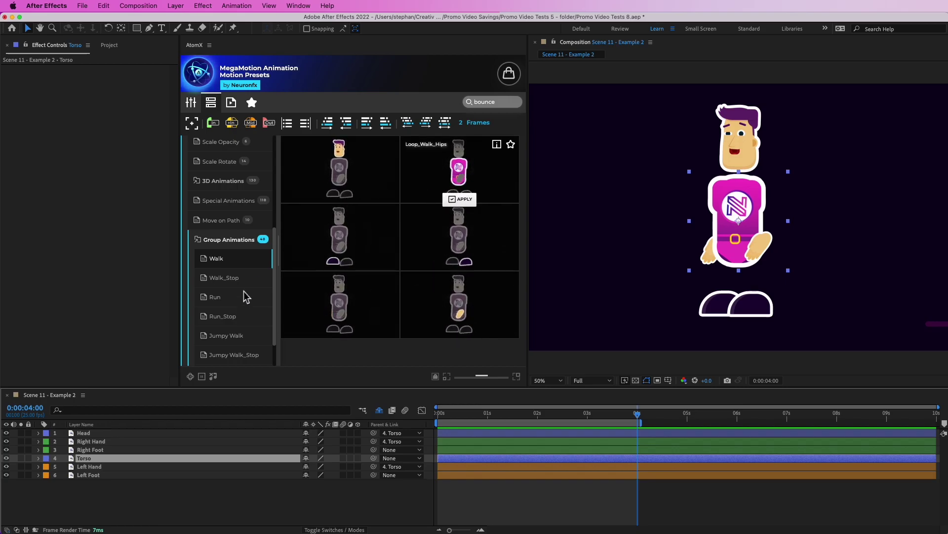
left_click(112, 487)
left_click(92, 467)
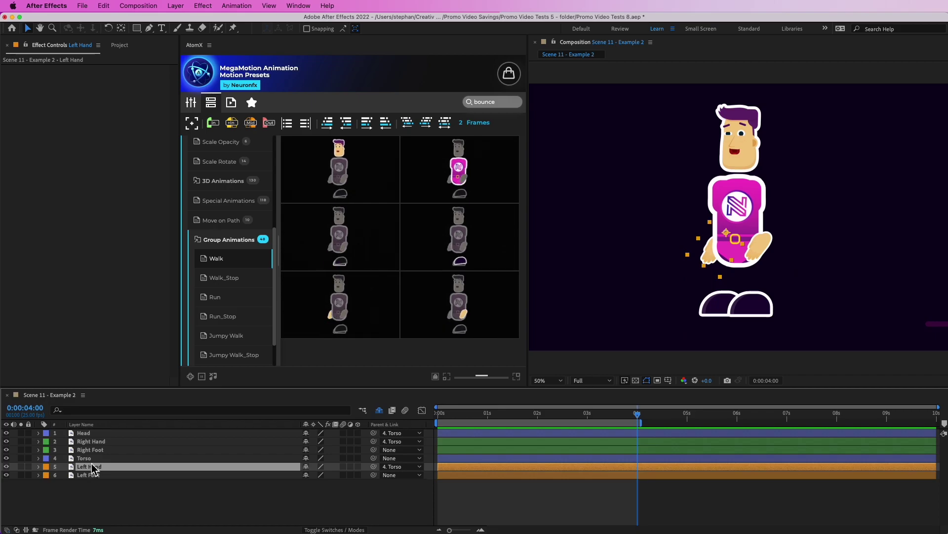
left_click(92, 441, "super")
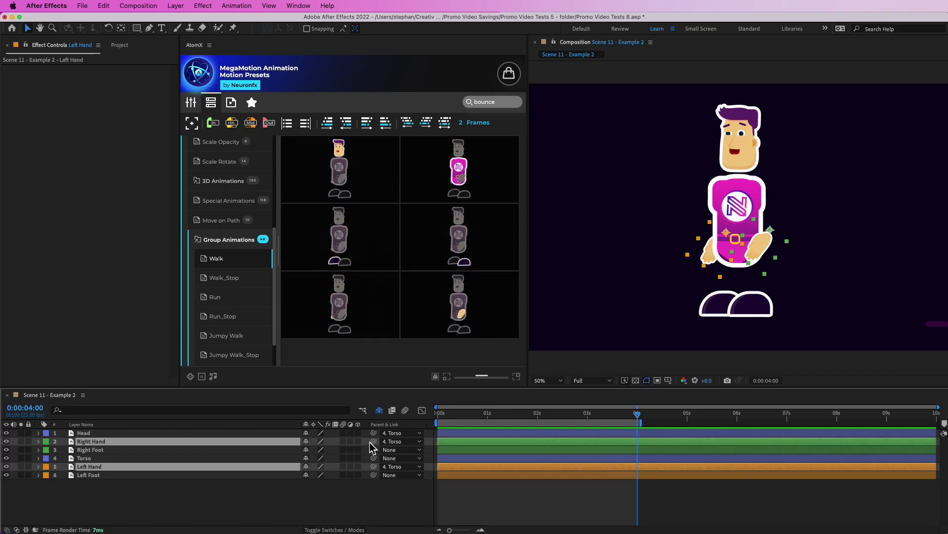
left_click_drag(373, 441, 148, 465)
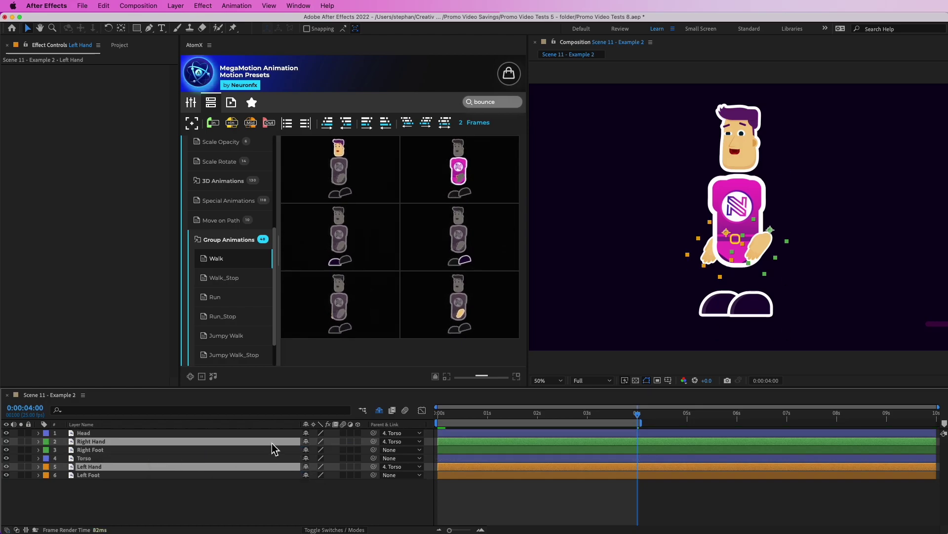
left_click(182, 498)
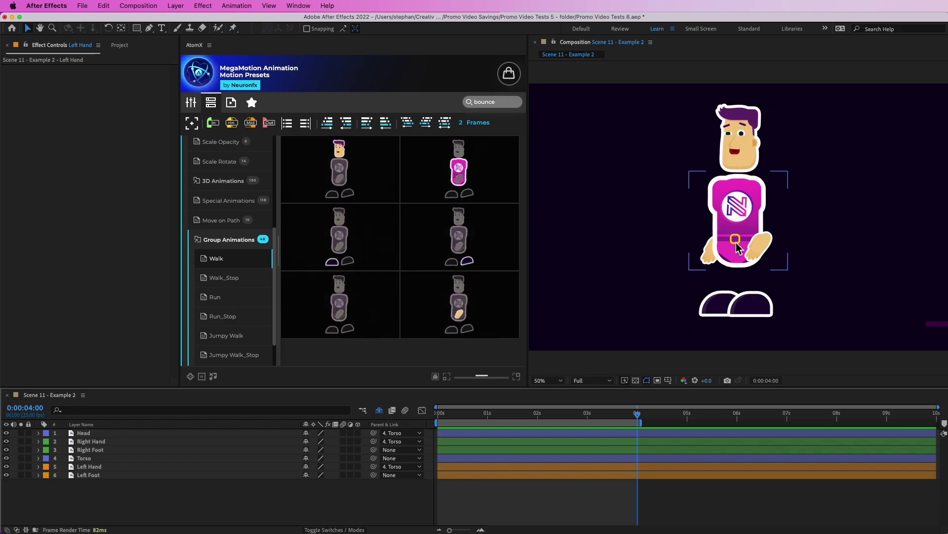
left_click(751, 305)
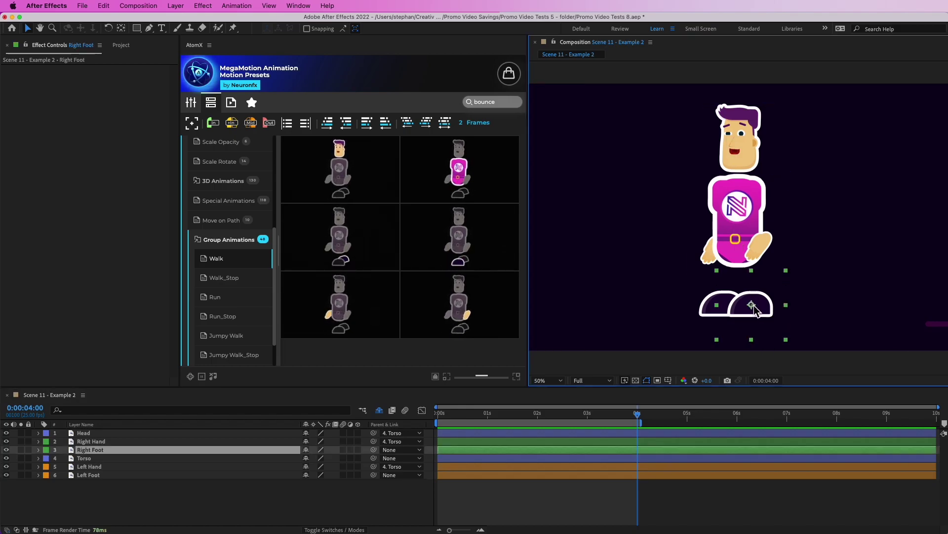
left_click(710, 316)
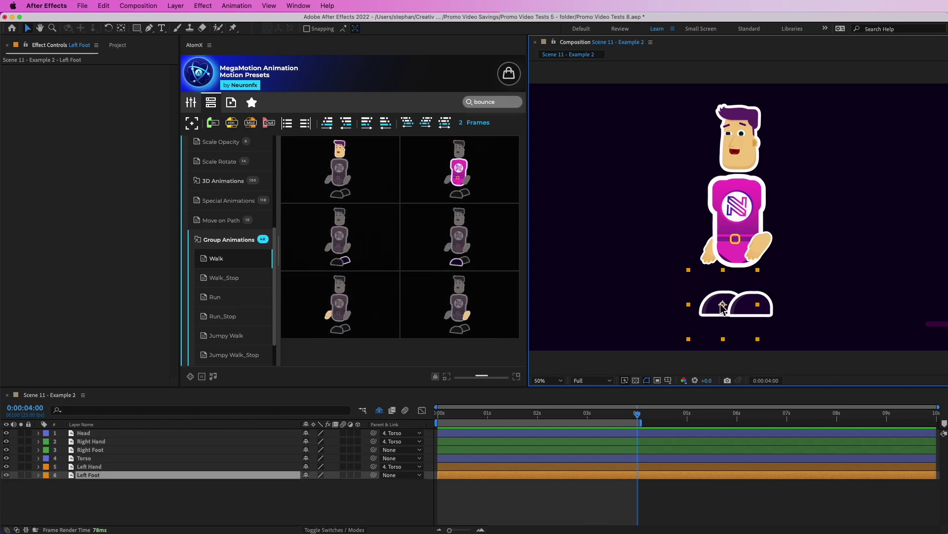
left_click(764, 309)
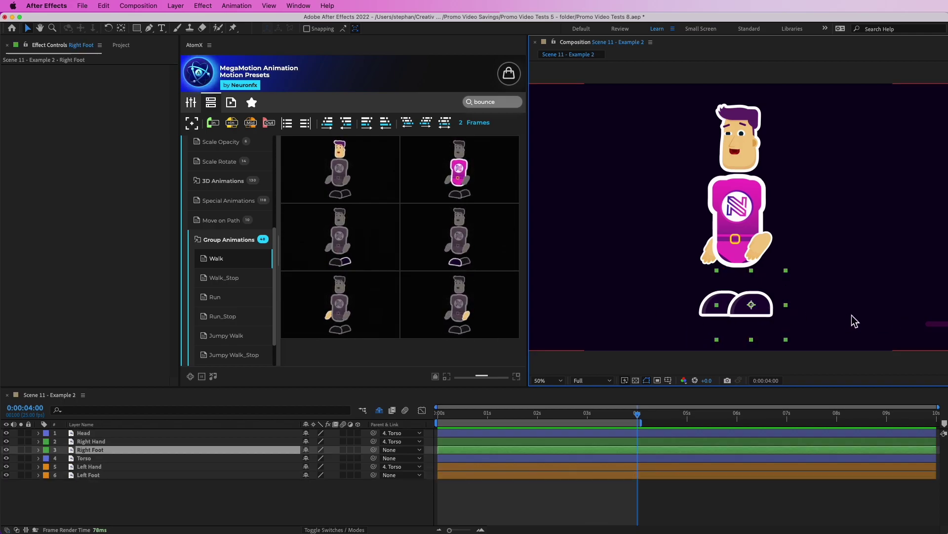
left_click(303, 493)
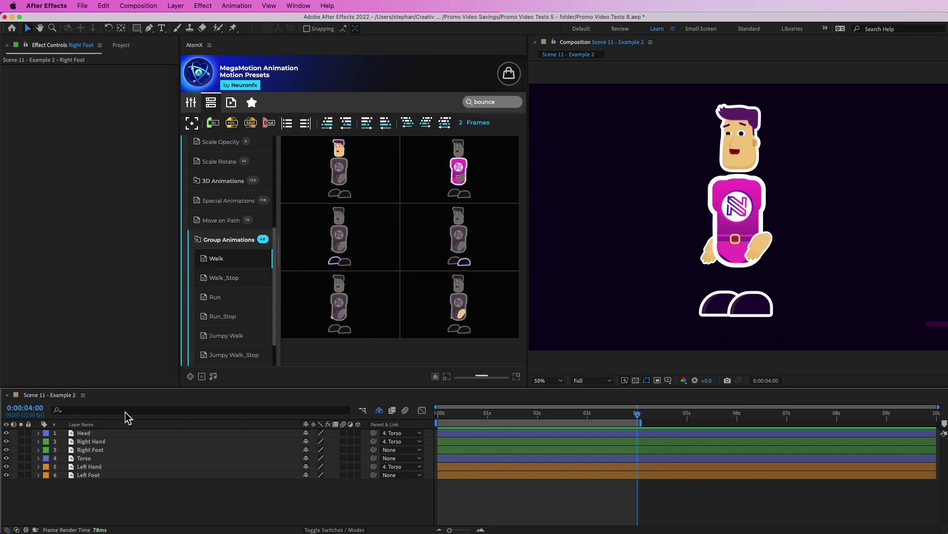
With the Head layer selected, browse the Walk and Walk_Stop presets to find Loop_Walk_Head
left_click(94, 433)
mouse_move(358, 191)
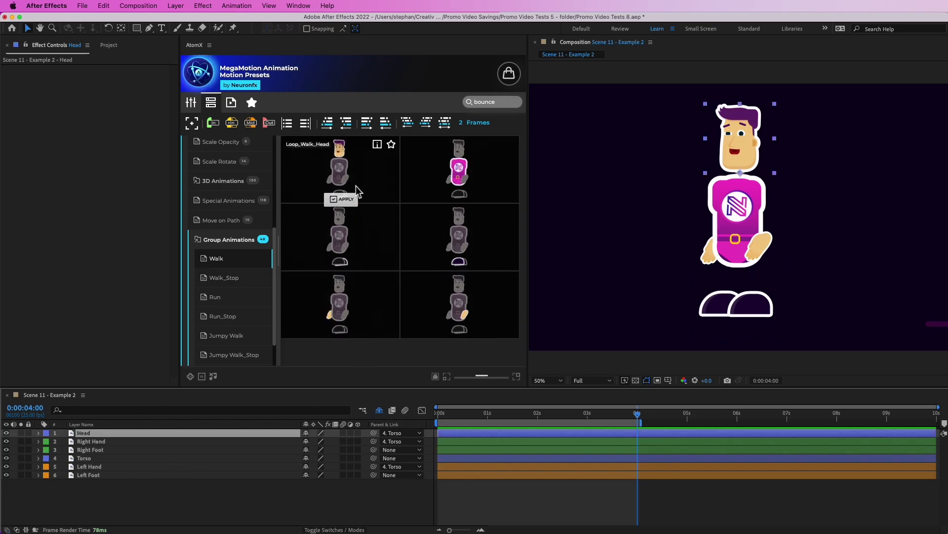
left_click(232, 263)
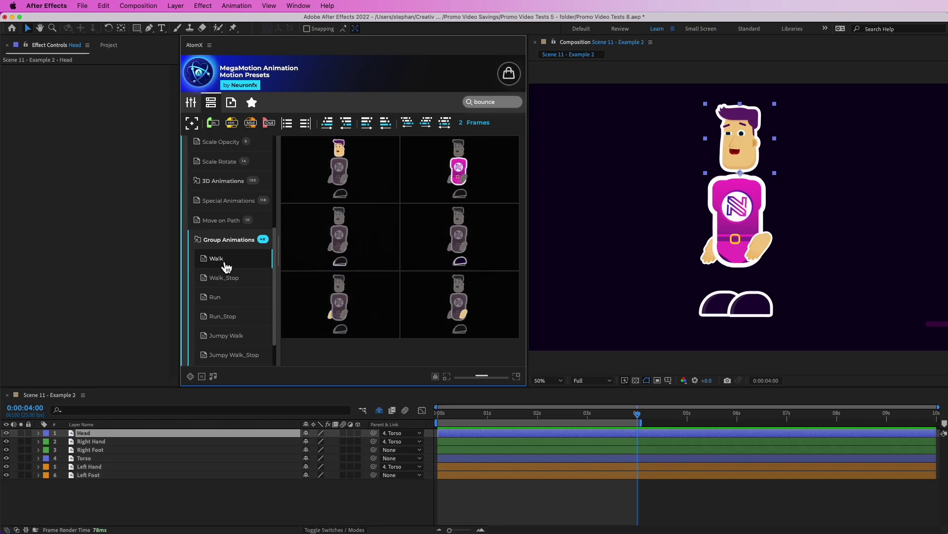
left_click(227, 281)
mouse_move(341, 181)
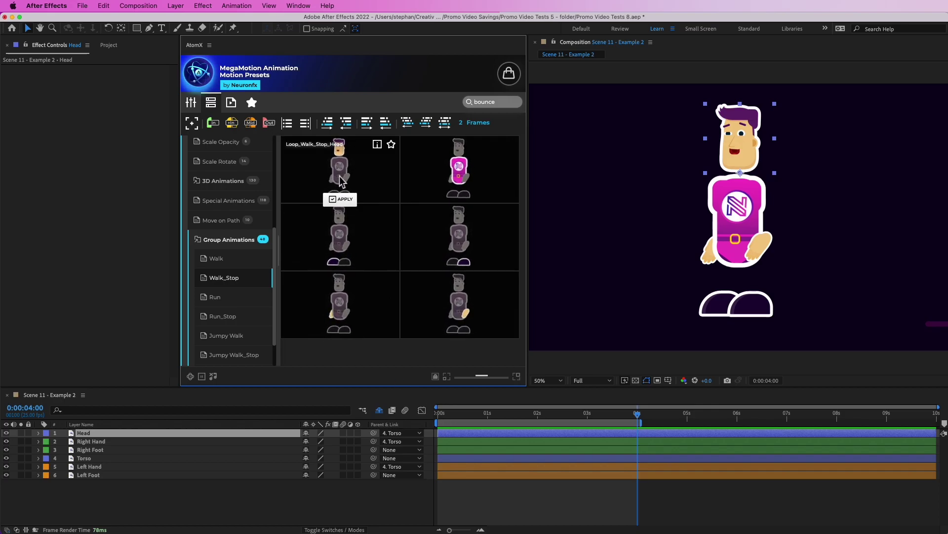
left_click(219, 260)
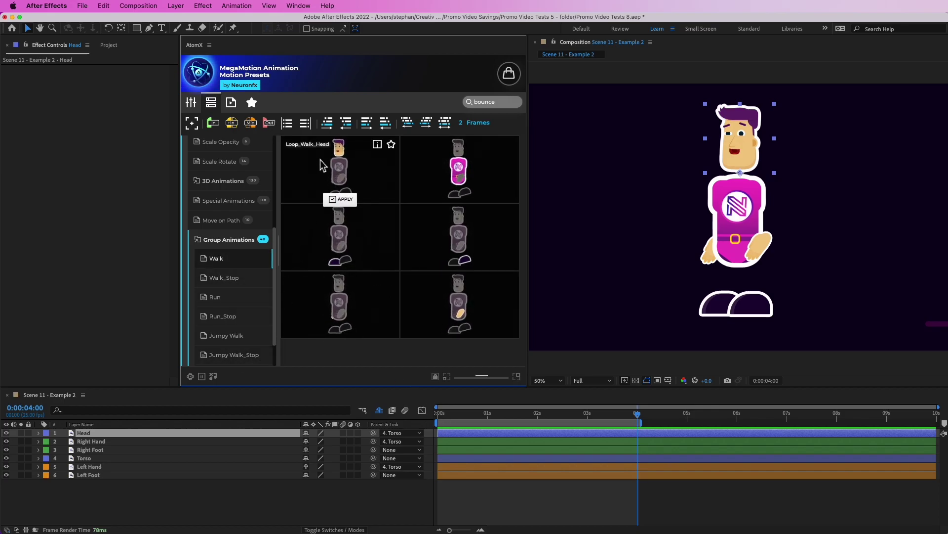
Apply Loop_Walk_Head to the Head layer and deselect it to watch the head bob
left_click(346, 203)
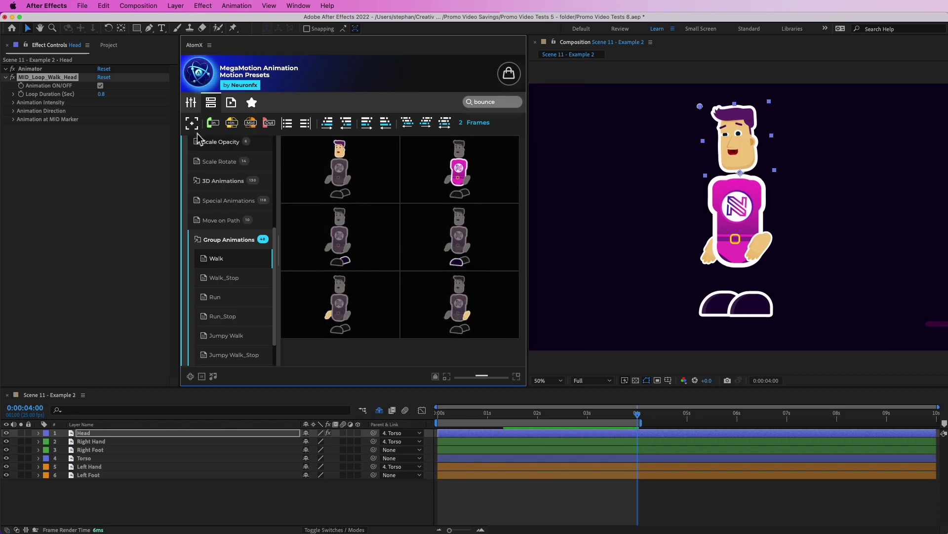
mouse_move(198, 130)
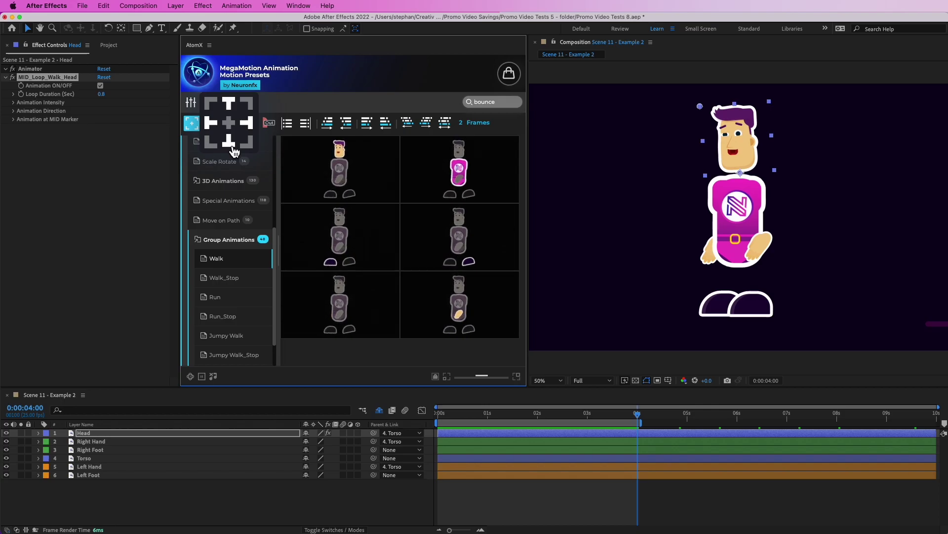
left_click(178, 514)
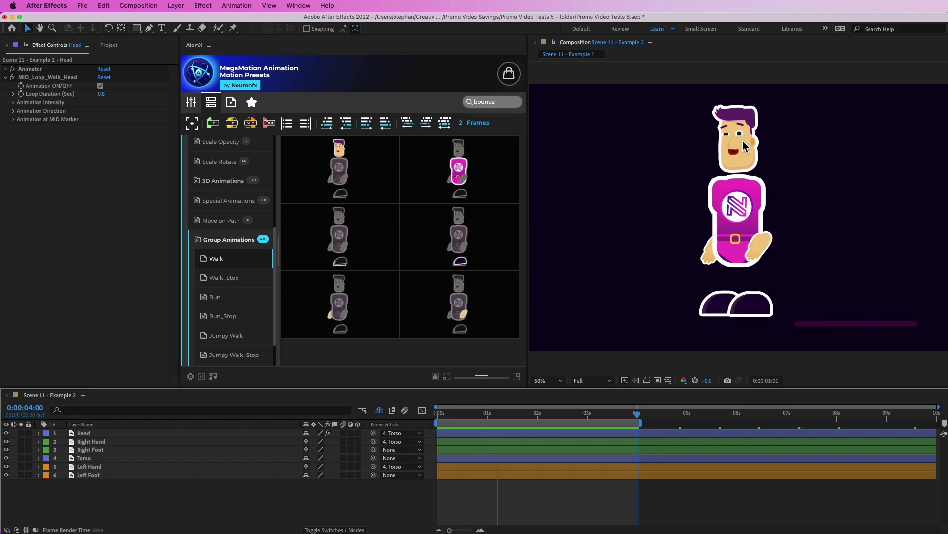
At 0:00:00:19 apply Loop_Walk_Hips to the Torso, then stop playback at 0:00:00:10
left_click(474, 413)
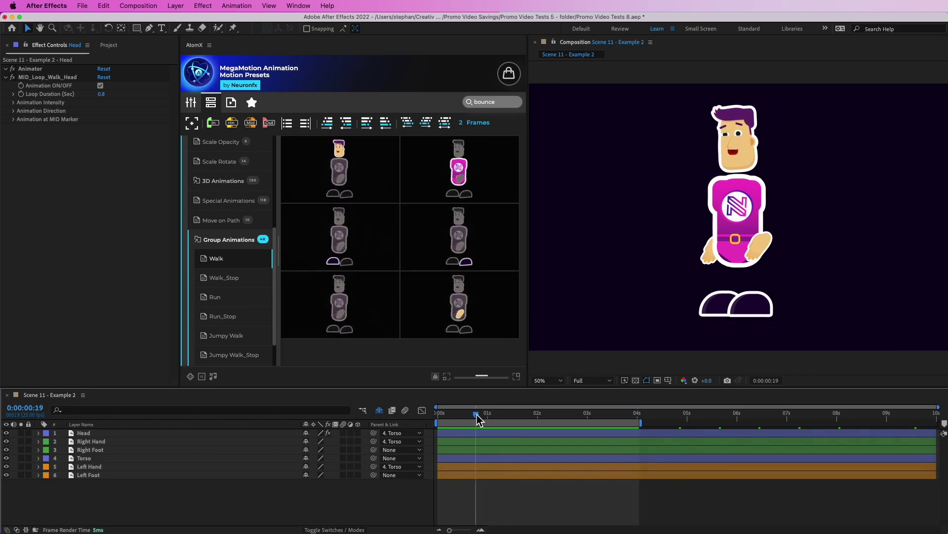
mouse_move(458, 153)
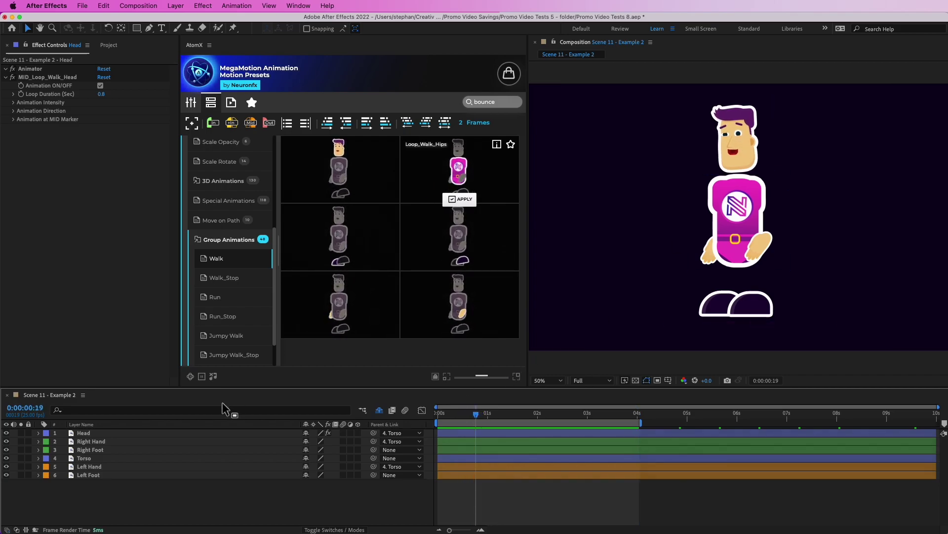
left_click(737, 217)
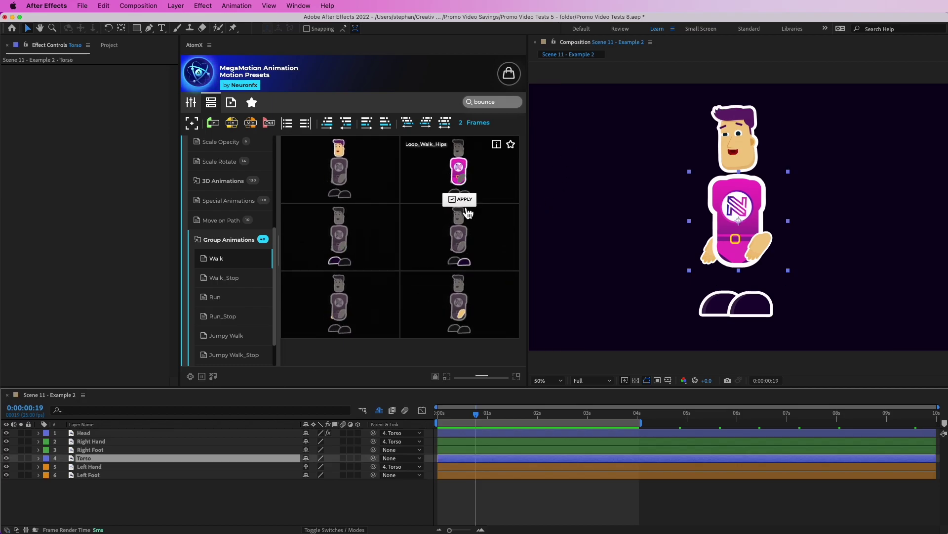
left_click(451, 197)
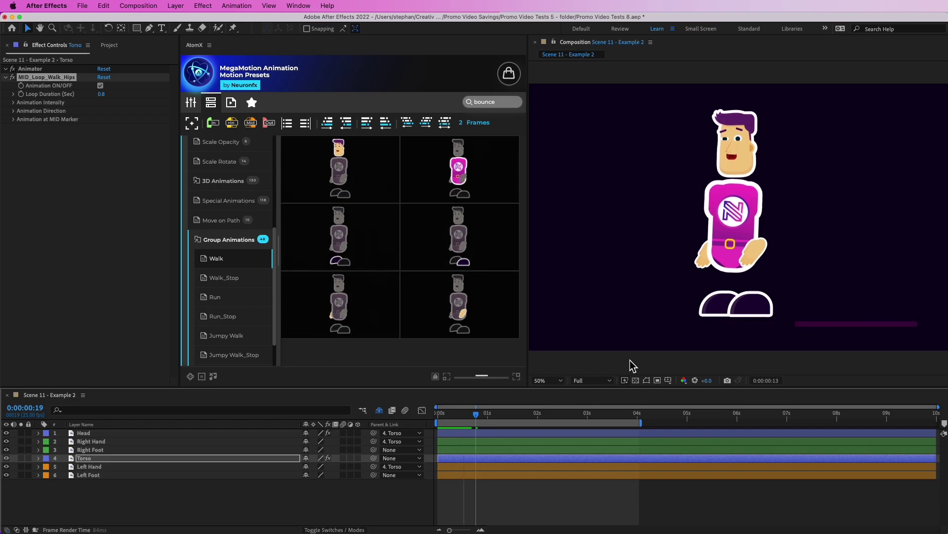
mouse_move(366, 220)
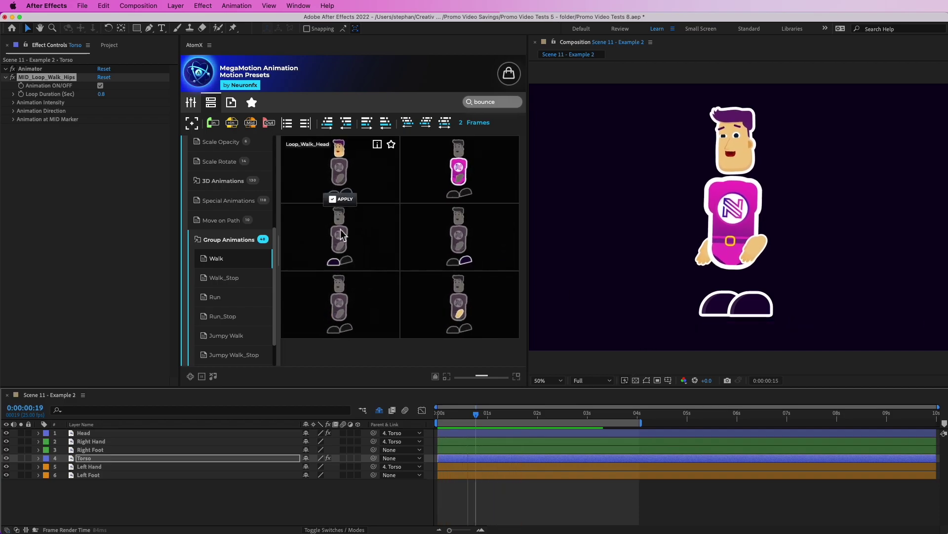
key("space")
left_click(459, 414)
Apply Loop_Walk_L_Foot and Loop_Walk_R_Foot to the Left Foot and Right Foot layers
mouse_move(330, 247)
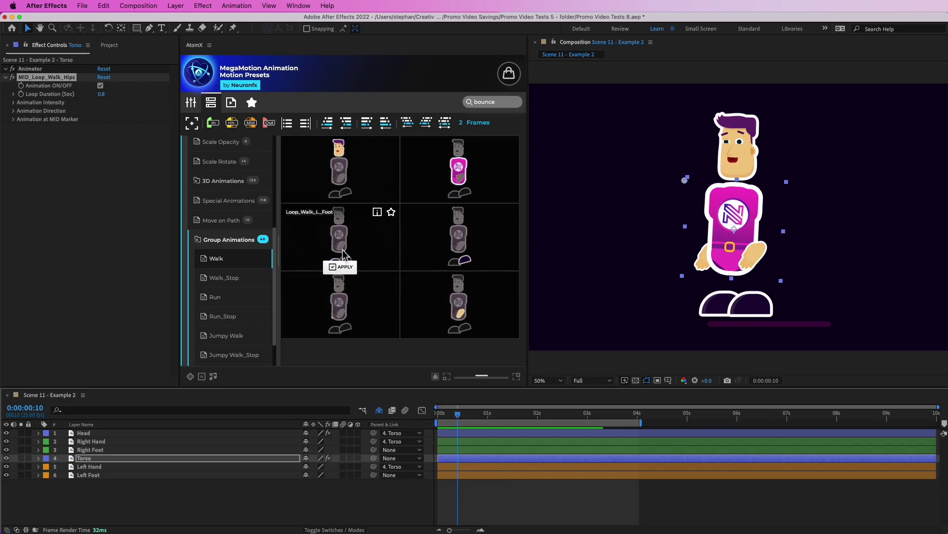
left_click(94, 475)
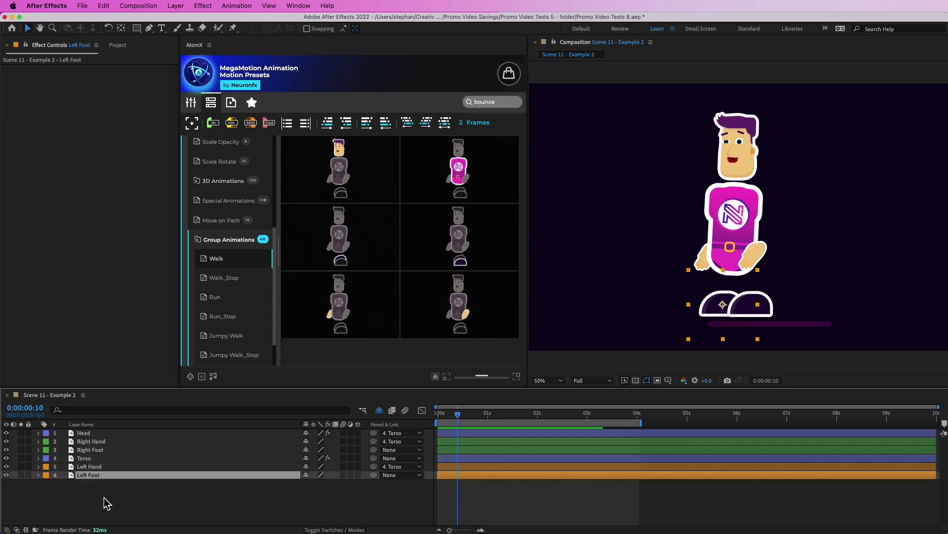
mouse_move(332, 247)
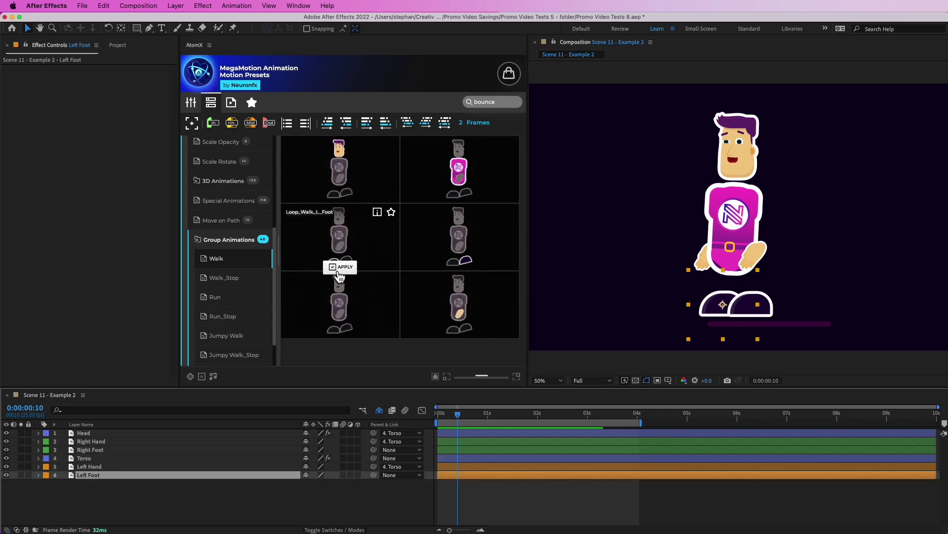
left_click(340, 267)
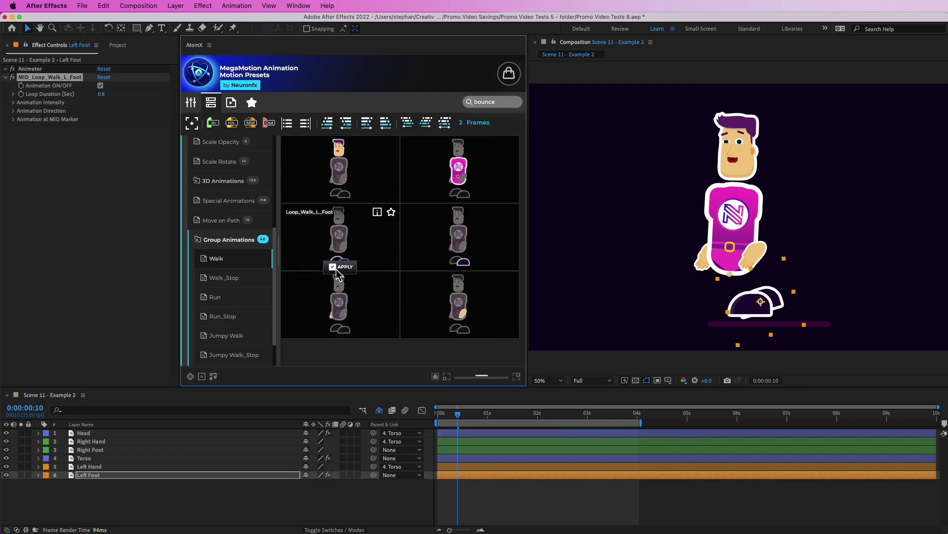
left_click(87, 450)
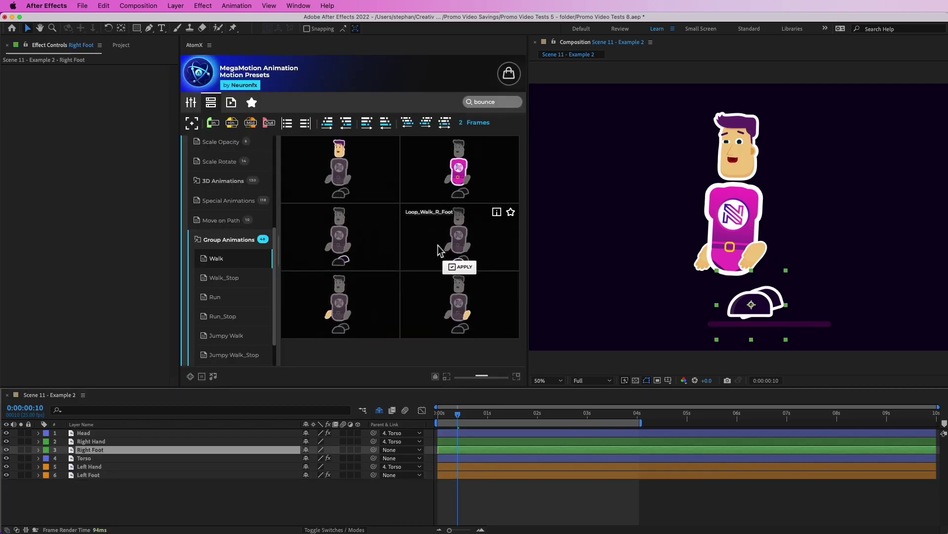
left_click(456, 265)
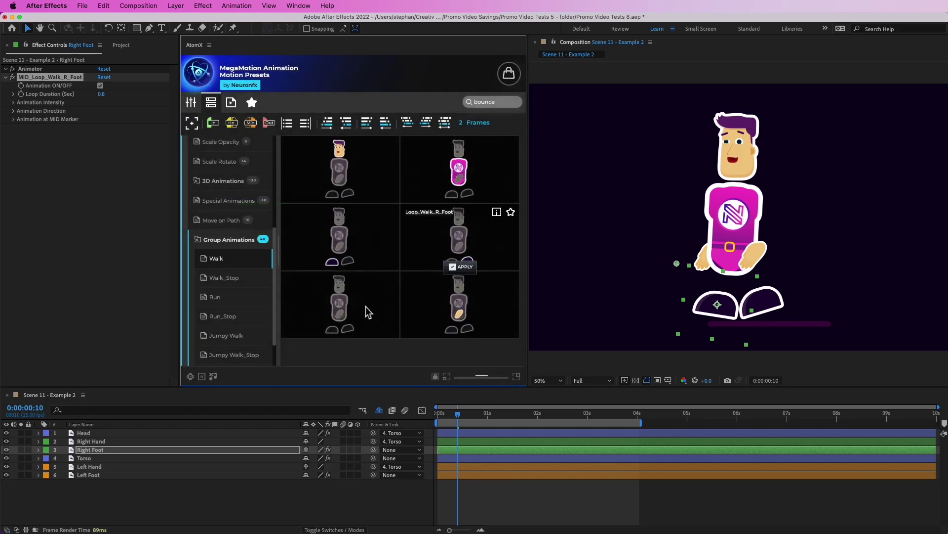
Apply Loop_Walk_L_Hand and Loop_Walk_R_Hand to the hand layers, then deselect to watch
left_click(90, 466)
mouse_move(339, 306)
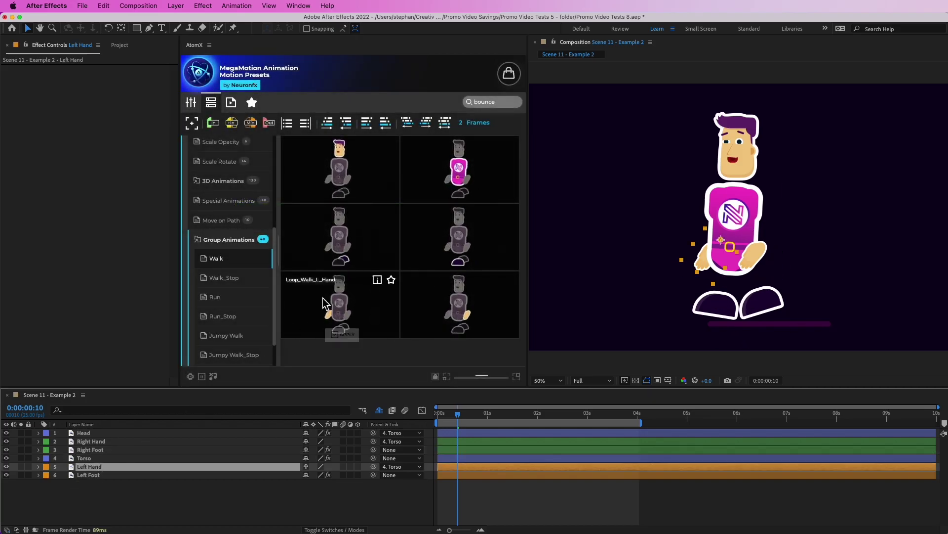
left_click(339, 334)
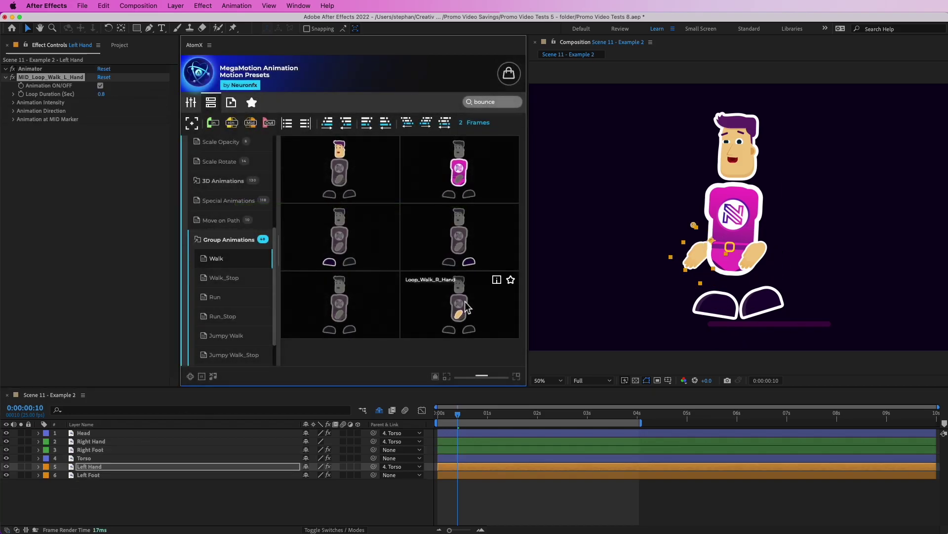
left_click(92, 441)
mouse_move(487, 316)
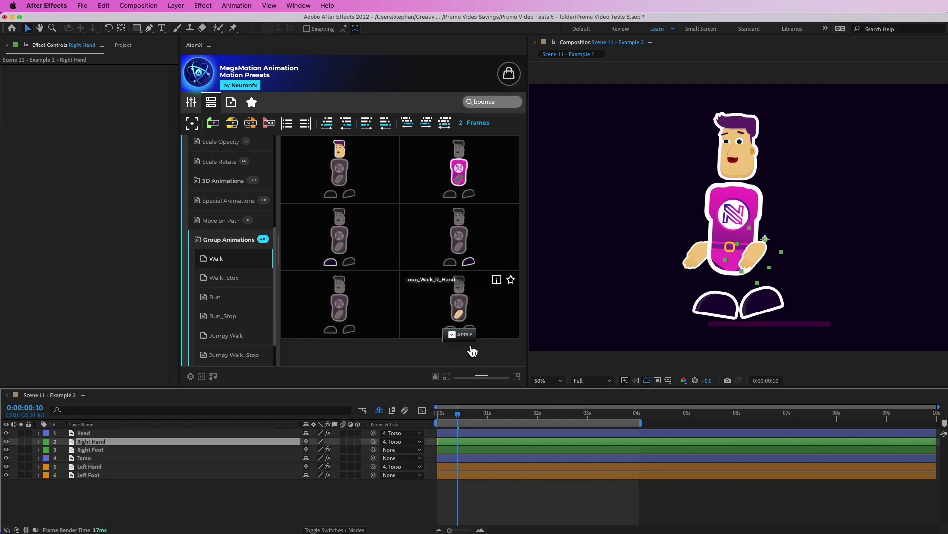
left_click(461, 336)
left_click(415, 503)
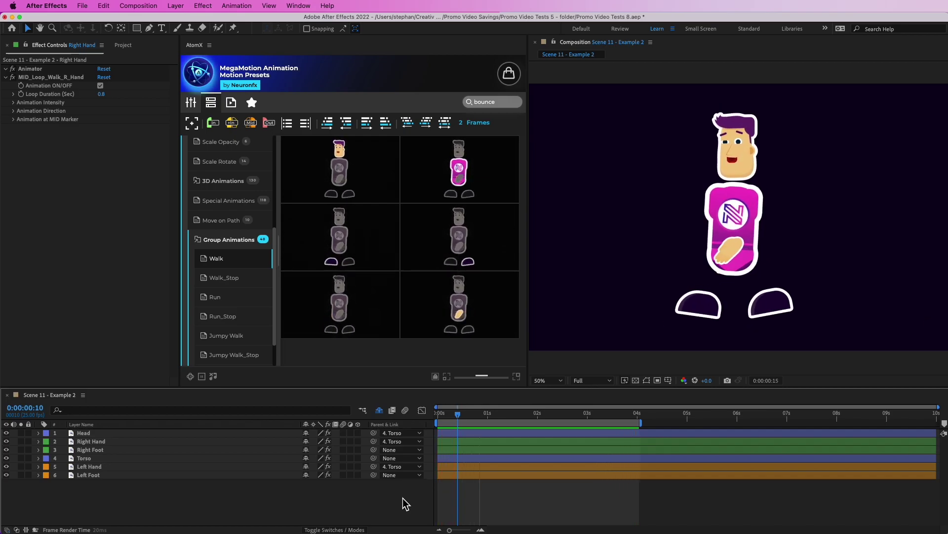
key("space")
left_click_drag(478, 419, 492, 414)
left_click(717, 120)
left_click(729, 331)
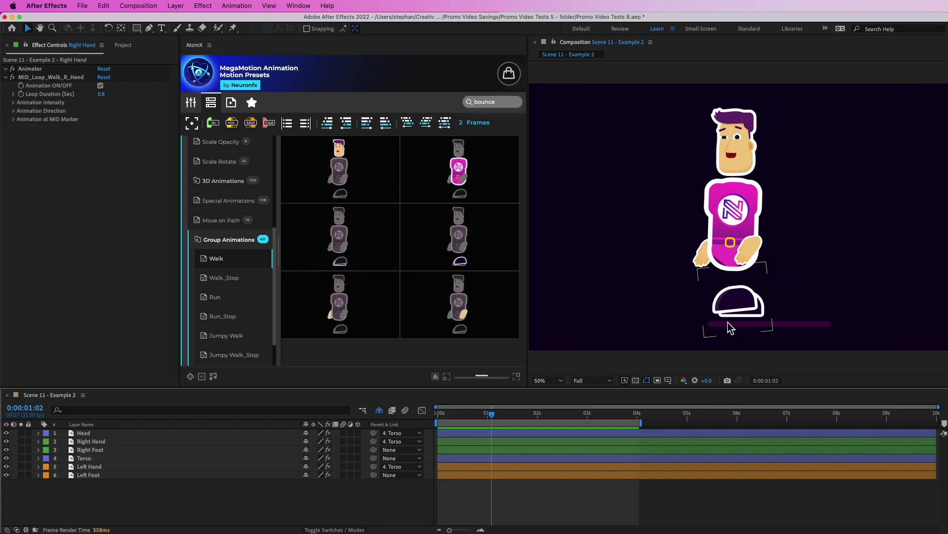
left_click(468, 462)
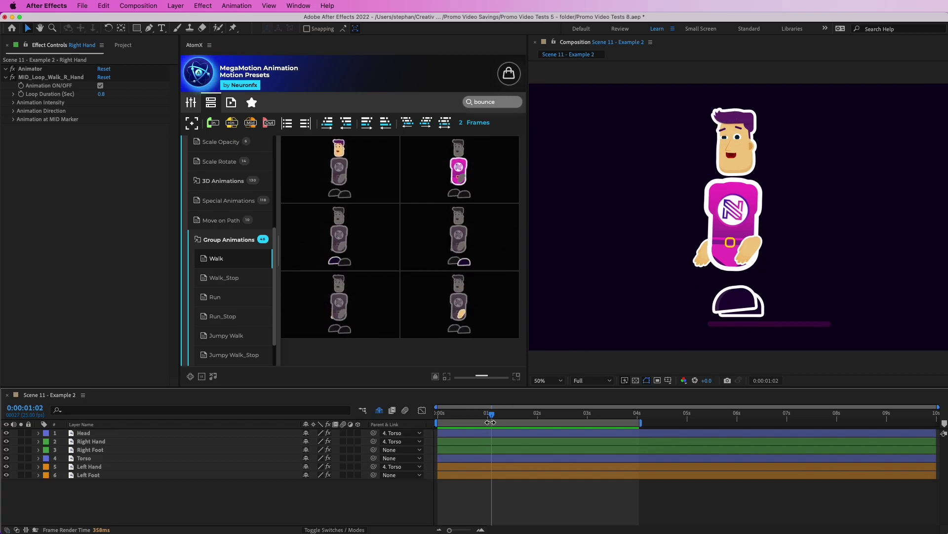
left_click_drag(488, 416, 458, 419)
left_click(688, 269)
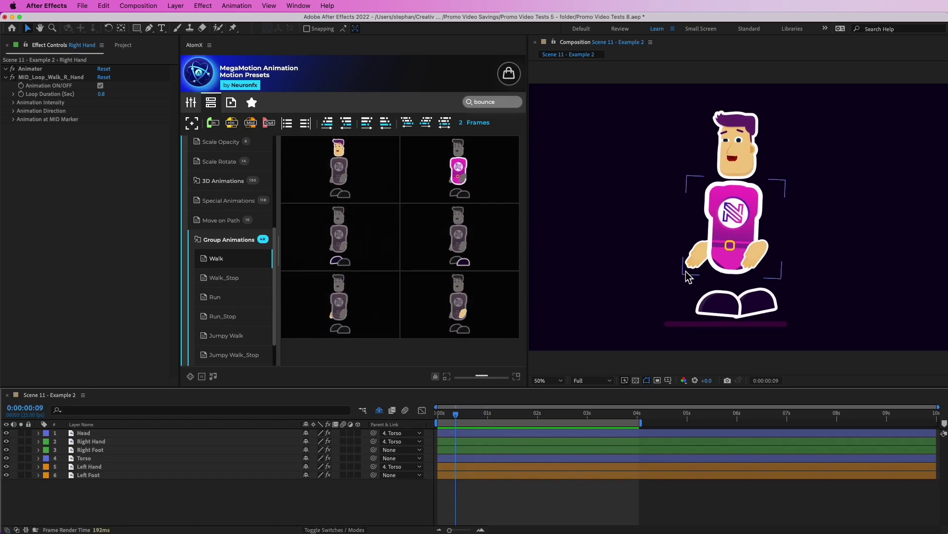
left_click(600, 285)
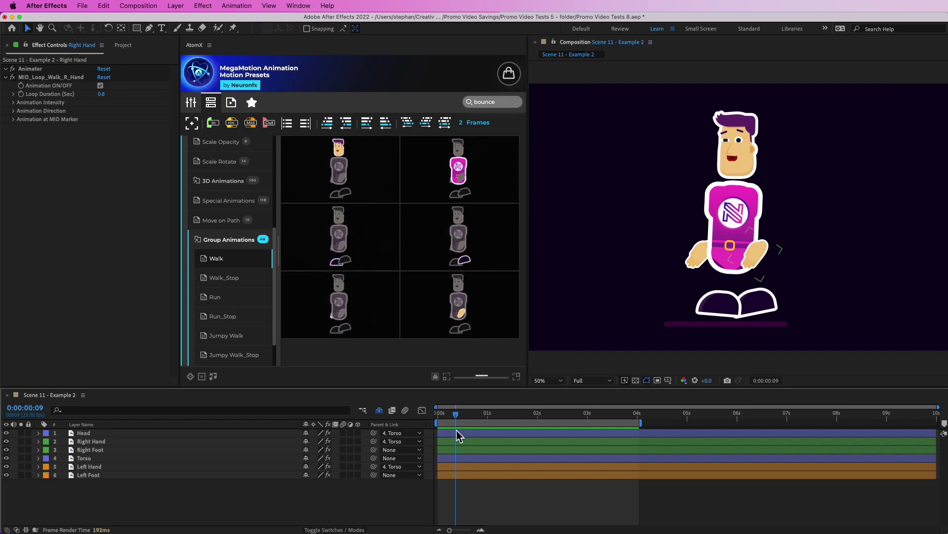
key("space")
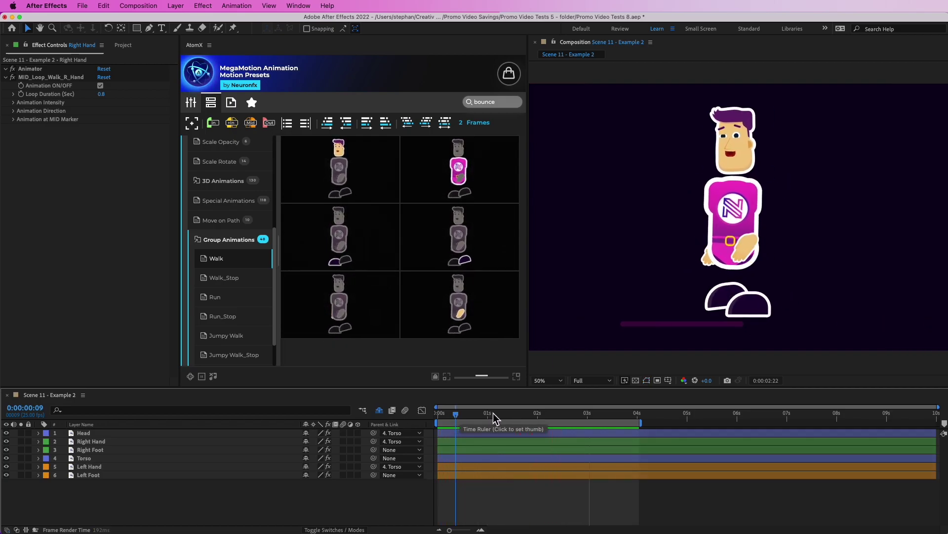
left_click(538, 413)
mouse_move(539, 417)
left_mouse_down()
mouse_move(514, 415)
mouse_move(536, 416)
mouse_move(525, 418)
left_mouse_up()
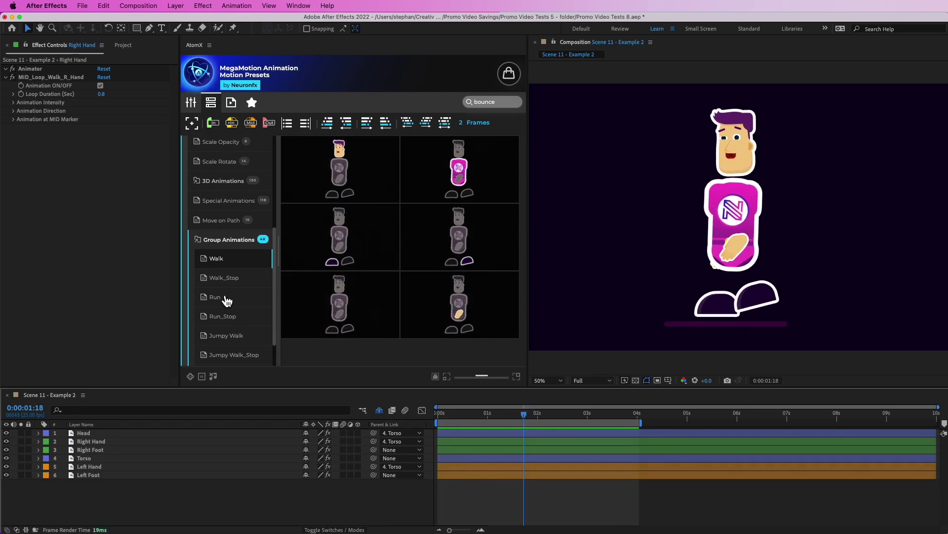
Collapse Group Animations and open the In Out Animations presets
left_click(222, 241)
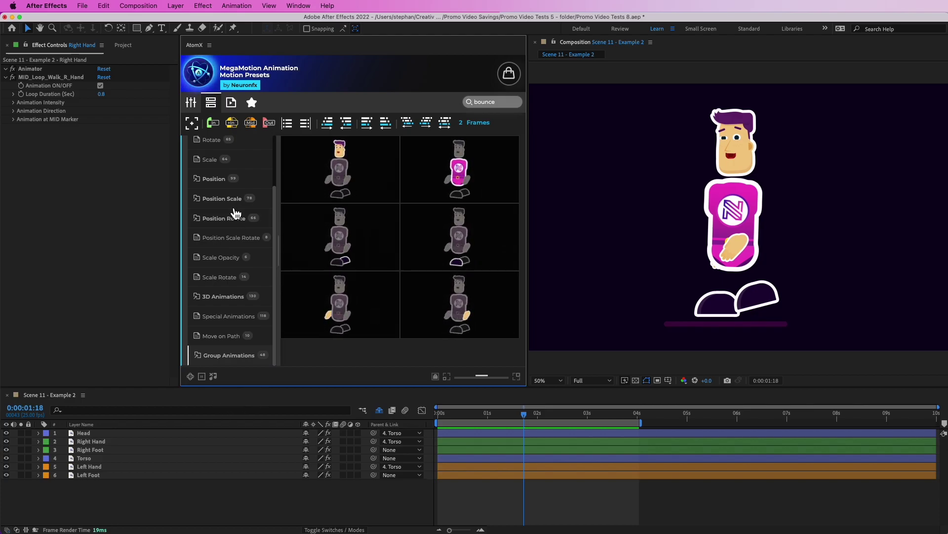
scroll(230, 163, "up", 3)
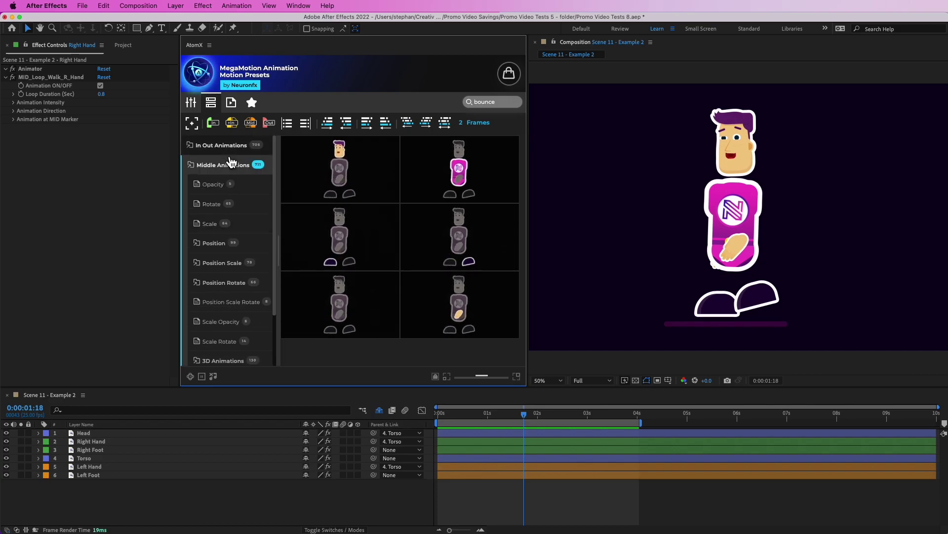
left_click(226, 149)
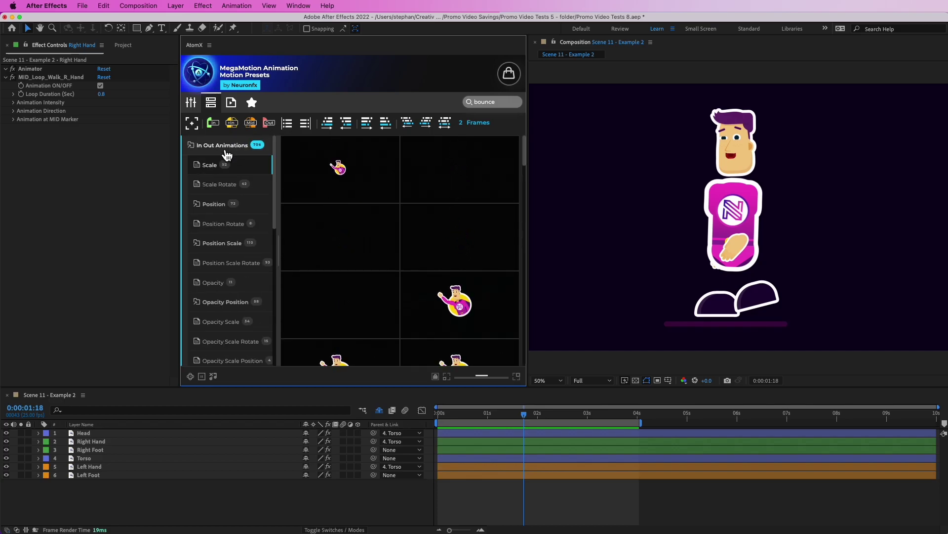
Apply a Scale_Ease intro to all six character layers, preview it, then undo it
left_click(88, 475)
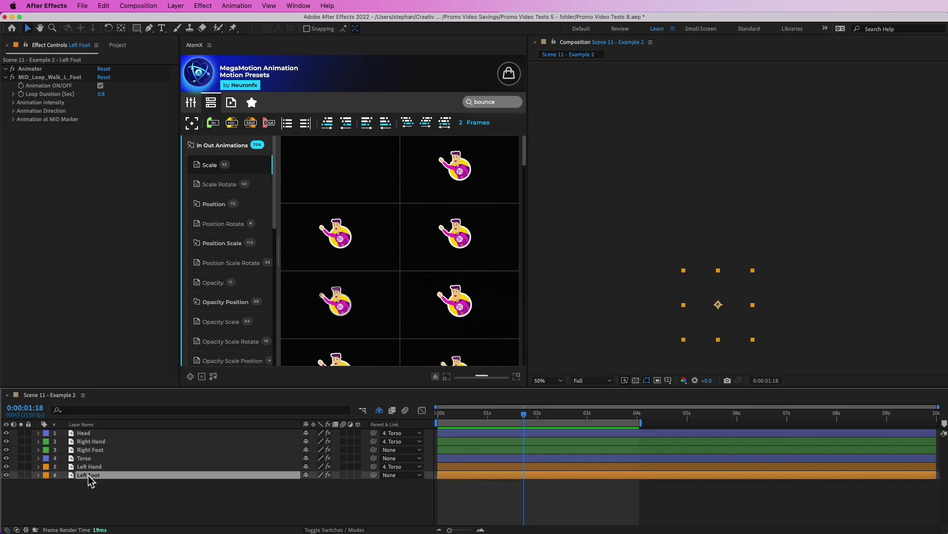
left_click(86, 436, "shift")
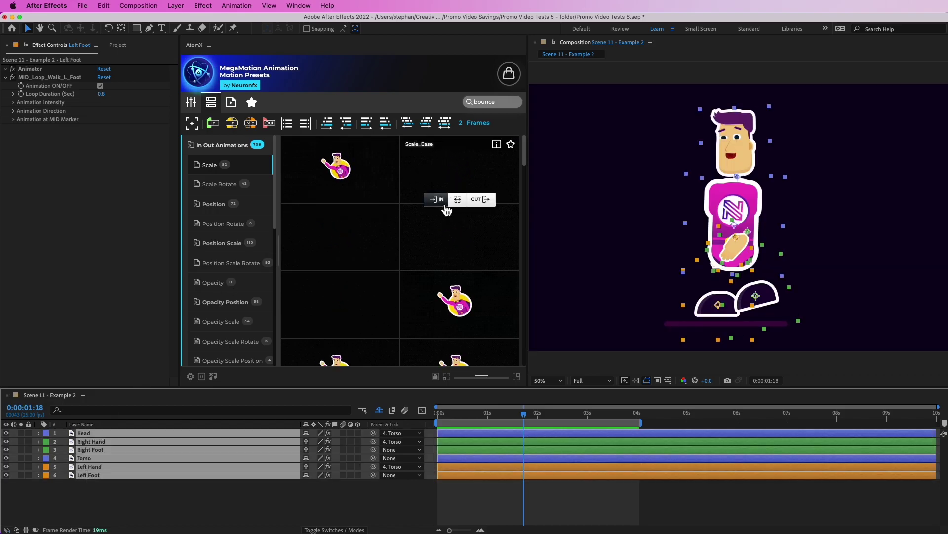
left_click(444, 203)
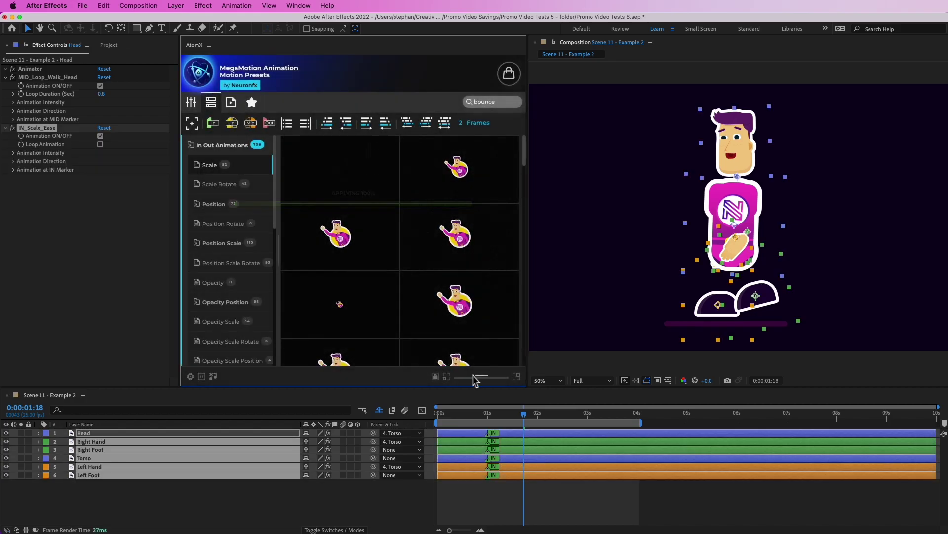
left_click(401, 494)
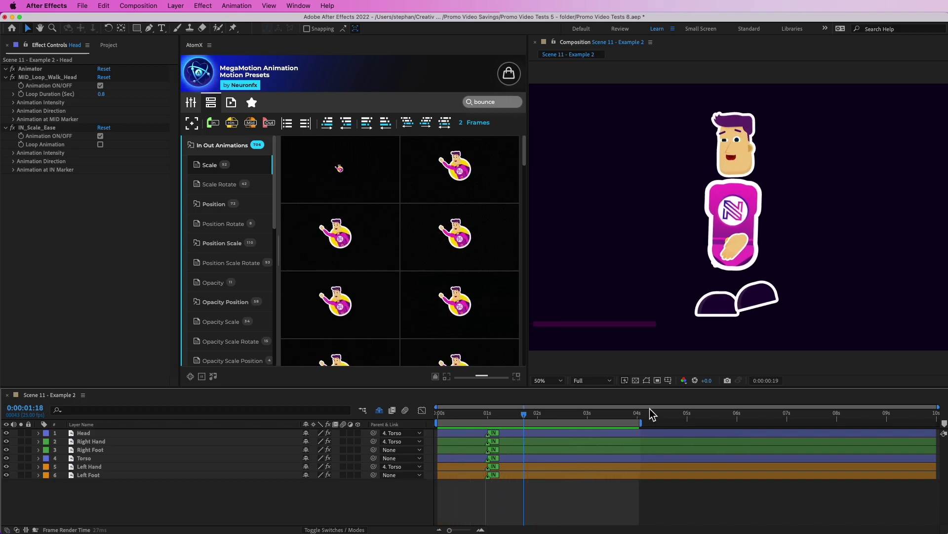
key("super+a")
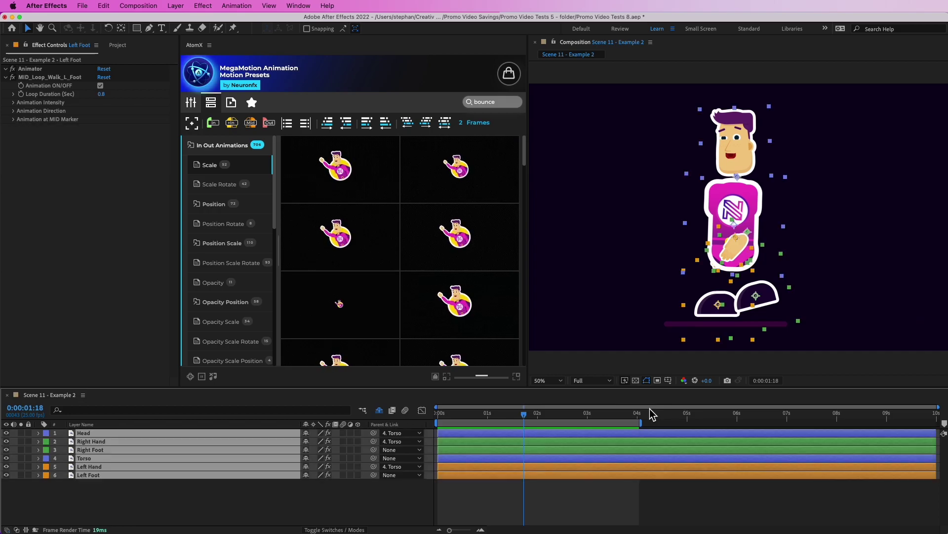
mouse_move(433, 188)
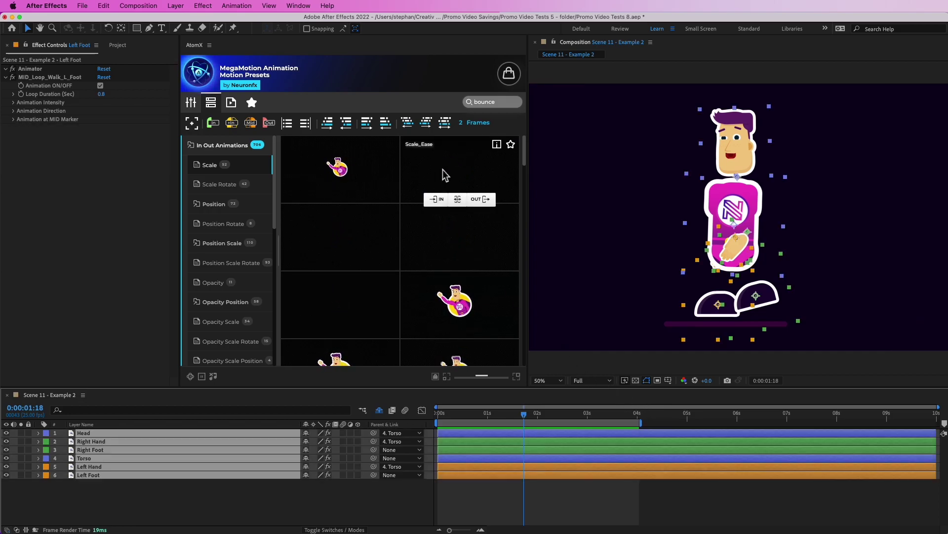
Apply the Position_Linear_Top intro to all layers, play it back, then undo it
left_click(221, 207)
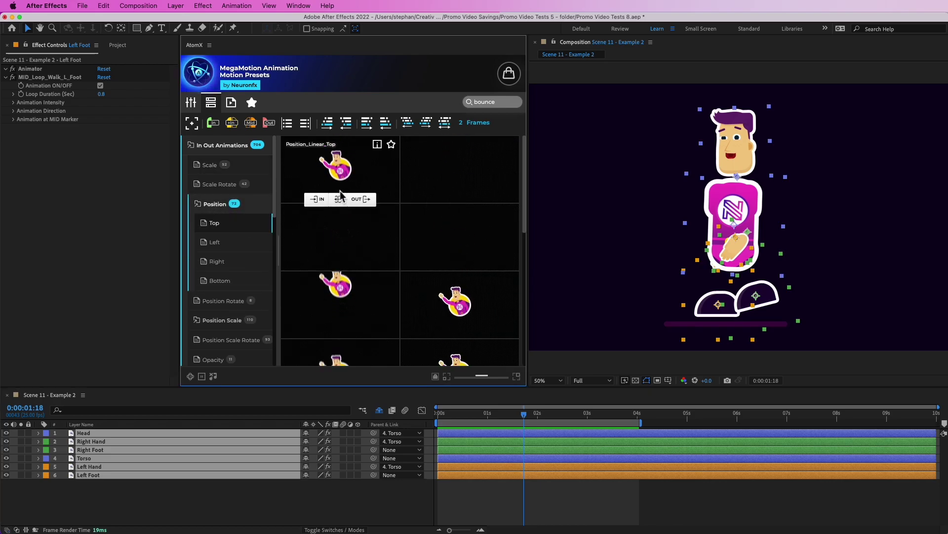
left_click(319, 199)
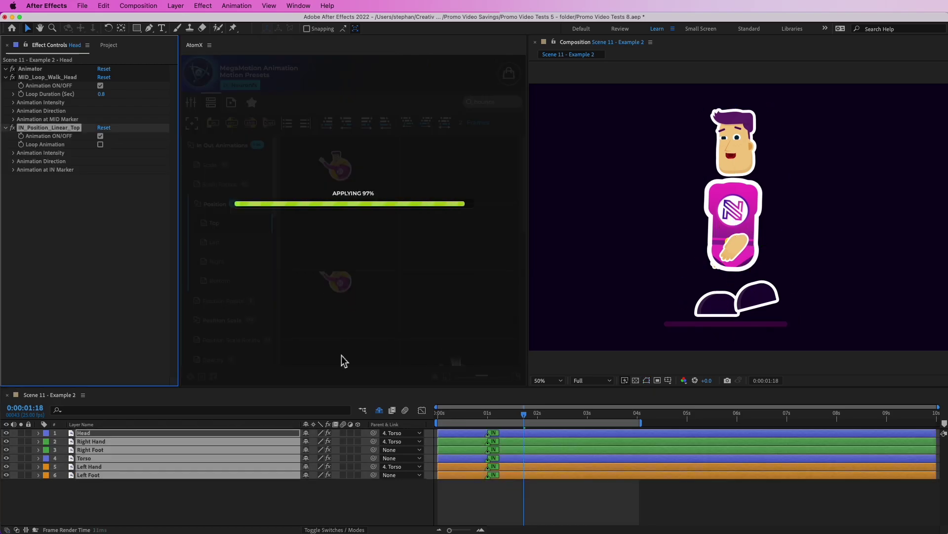
key("space")
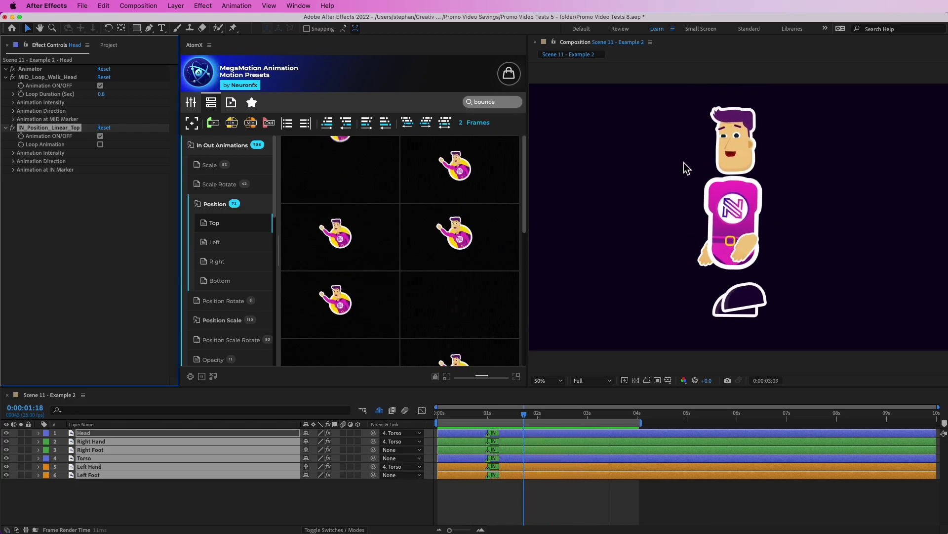
key("space")
key("super+z")
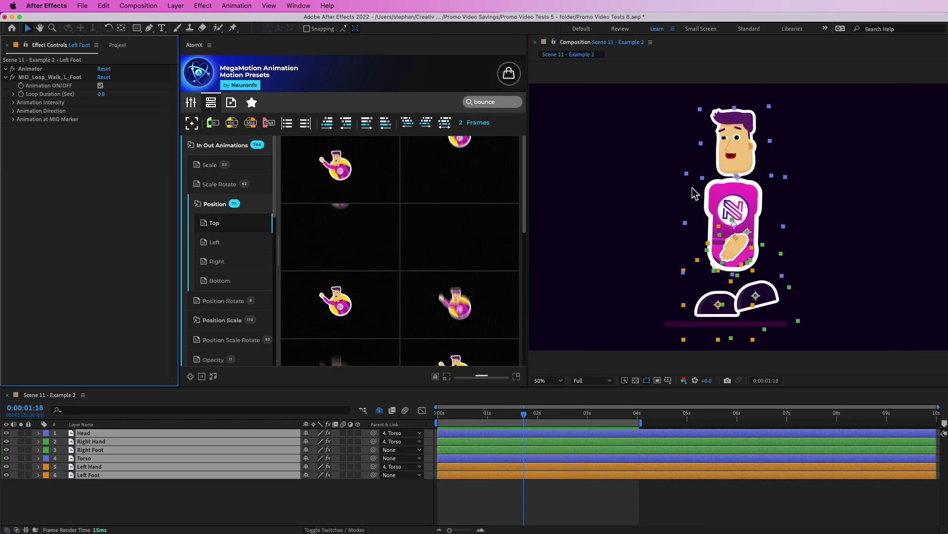